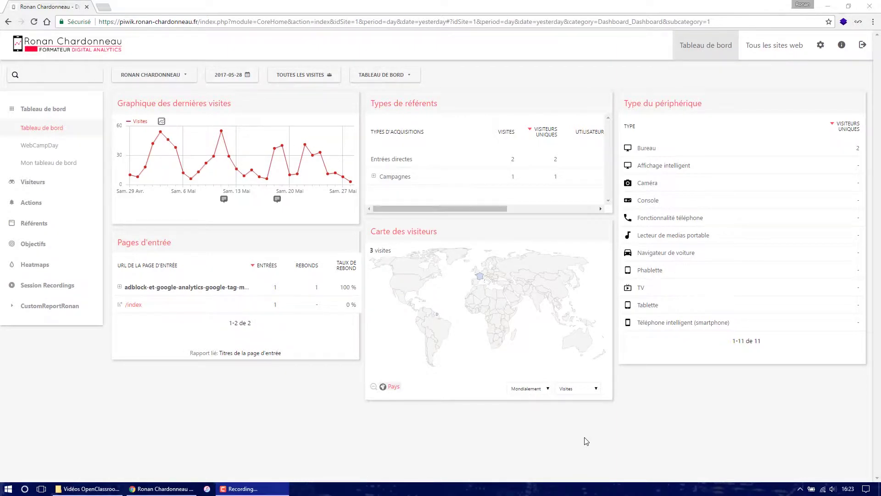
Go to the goal management page (Gérer les objectifs) and start a new goal
{"action": "left_click", "coordinate": [39, 248]}
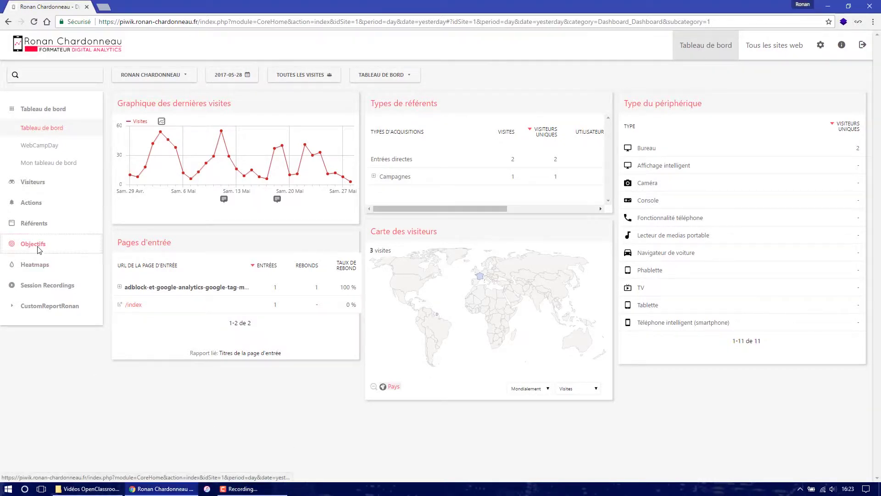
{"action": "left_click", "coordinate": [33, 249]}
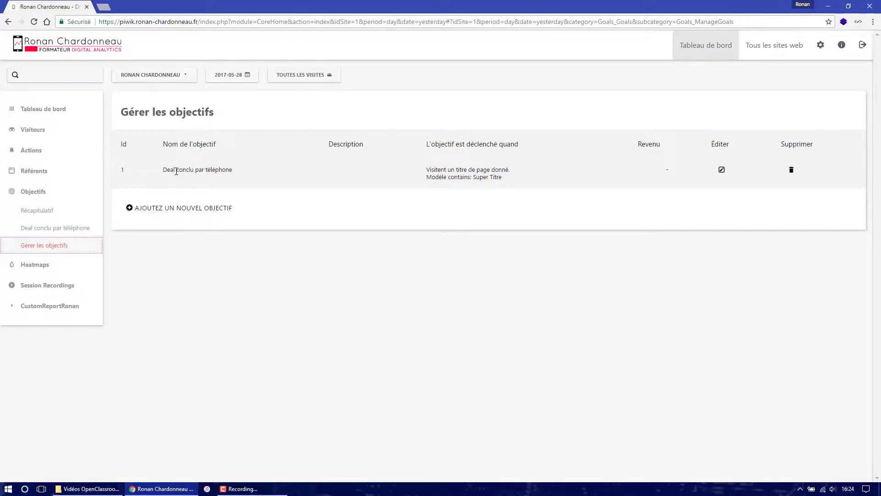
{"action": "left_click", "coordinate": [183, 209]}
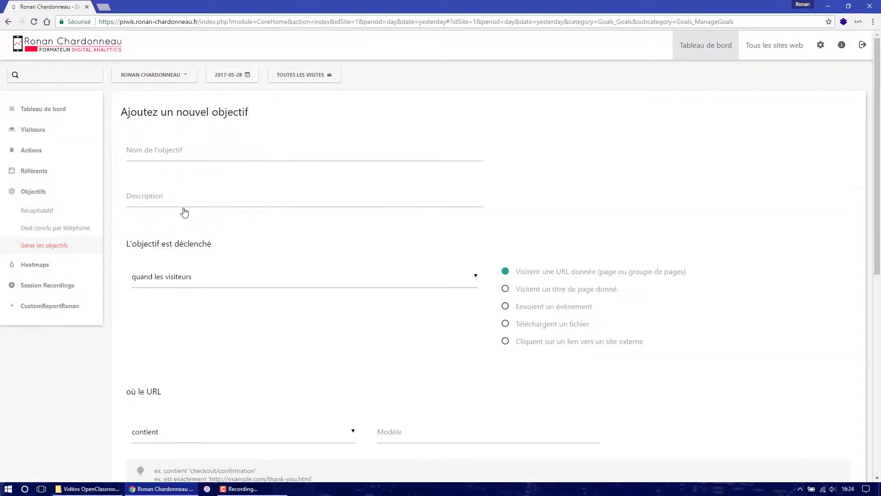
Name the goal "Téléchargement PDF" and describe it as "Quand un utilisateur a téléchargé le livre blanc"
{"action": "left_click", "coordinate": [195, 149]}
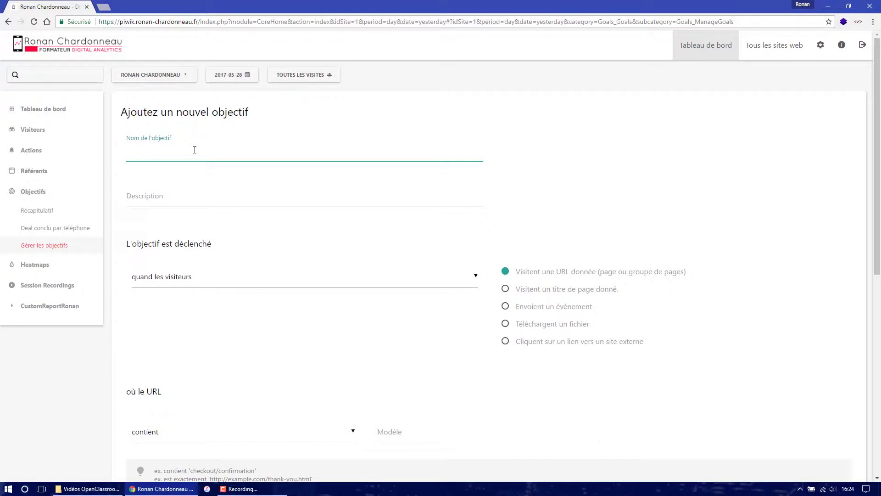
{"action": "type", "text": "Téléchargement PDF"}
{"action": "left_click", "coordinate": [190, 188]}
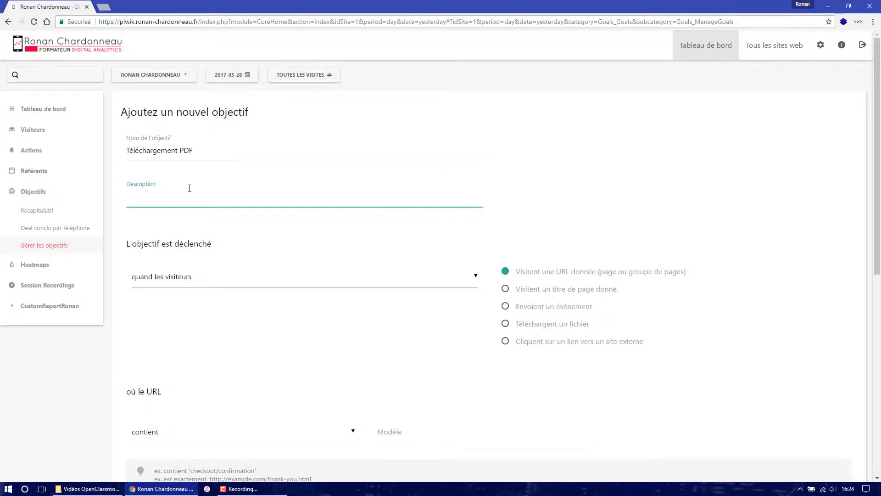
{"action": "type", "text": "Quand un utilisateur a téléchargé le livre "}
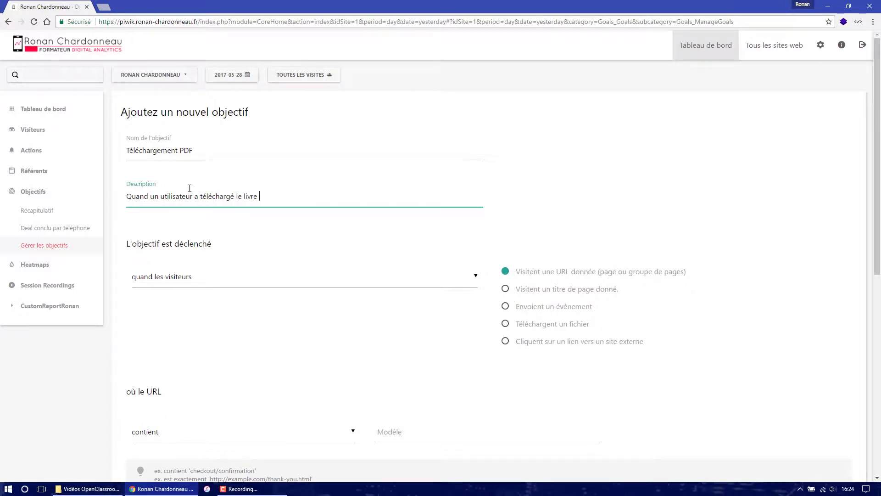
{"action": "type", "text": "blanc"}
{"action": "left_click", "coordinate": [234, 234]}
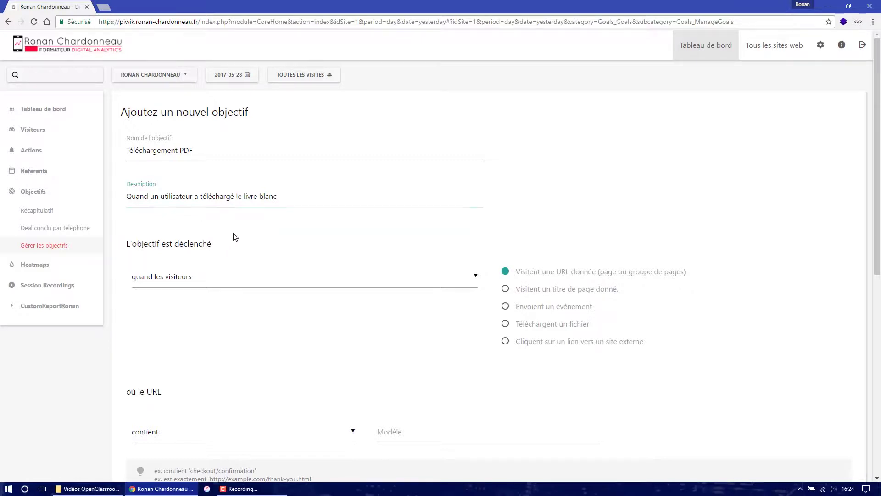
Trigger the goal when visitors download a file (Téléchargent un fichier) whose name contains "livre-blanc"
{"action": "left_click", "coordinate": [175, 285]}
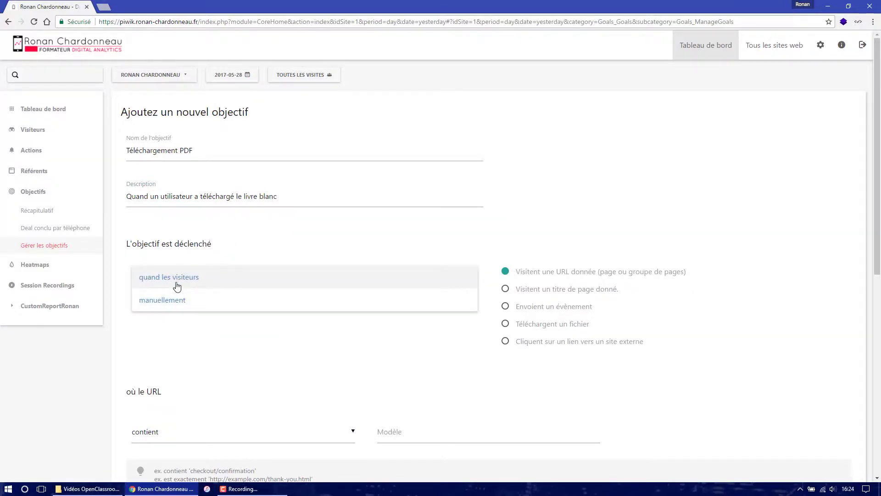
{"action": "left_click", "coordinate": [177, 285]}
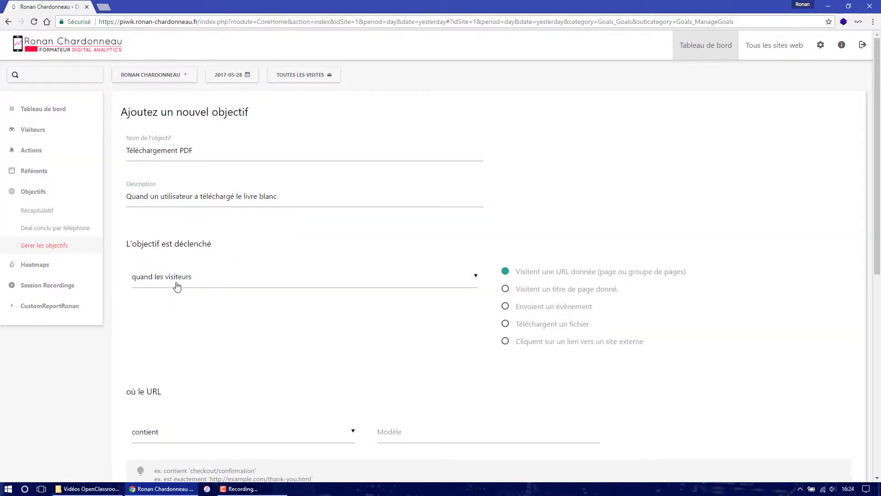
{"action": "left_click", "coordinate": [505, 325]}
{"action": "scroll", "coordinate": [346, 356], "scroll_direction": "down", "scroll_amount": 3}
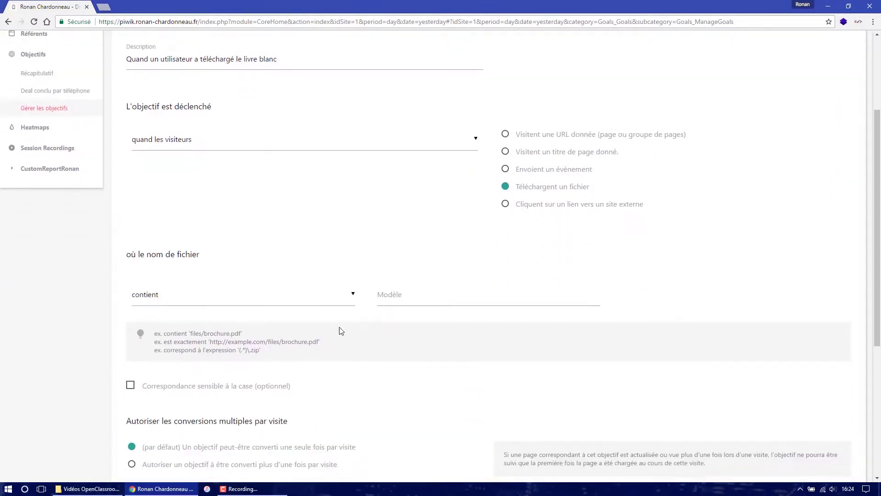
{"action": "left_click", "coordinate": [401, 294]}
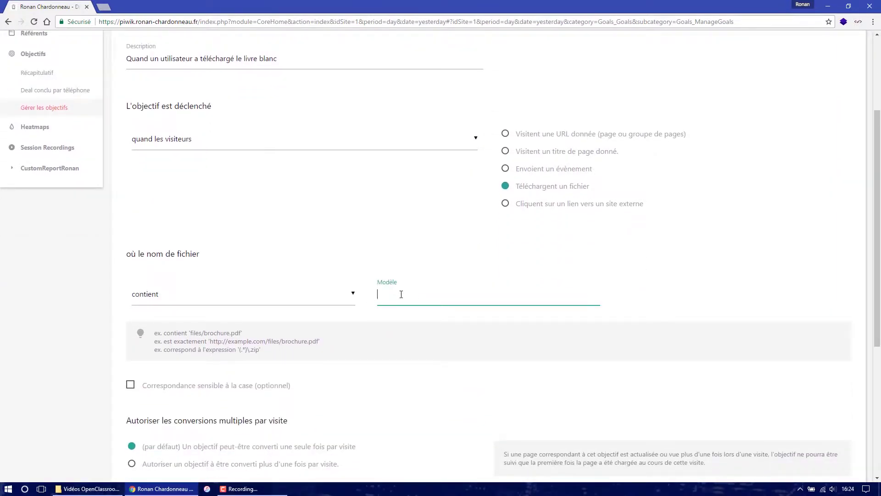
{"action": "type", "text": "livre-blanc"}
{"action": "left_click", "coordinate": [405, 332]}
Set the goal's default revenue to 1 and add the PDF download goal
{"action": "scroll", "coordinate": [404, 332], "scroll_direction": "down", "scroll_amount": 2}
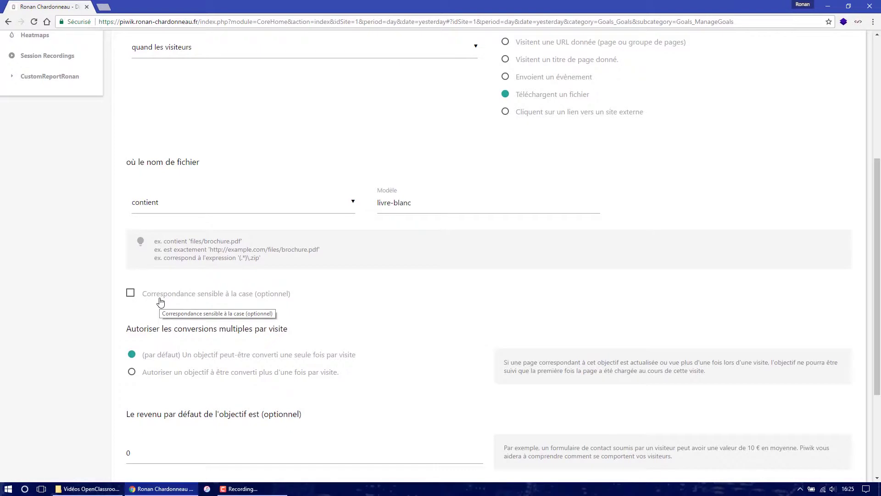
{"action": "scroll", "coordinate": [160, 301], "scroll_direction": "down", "scroll_amount": 2}
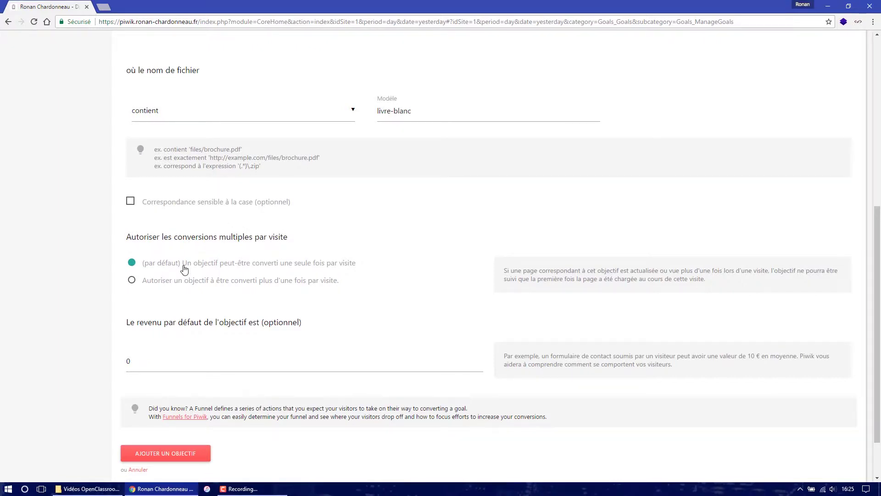
{"action": "left_click_drag", "start_coordinate": [127, 322], "coordinate": [219, 323]}
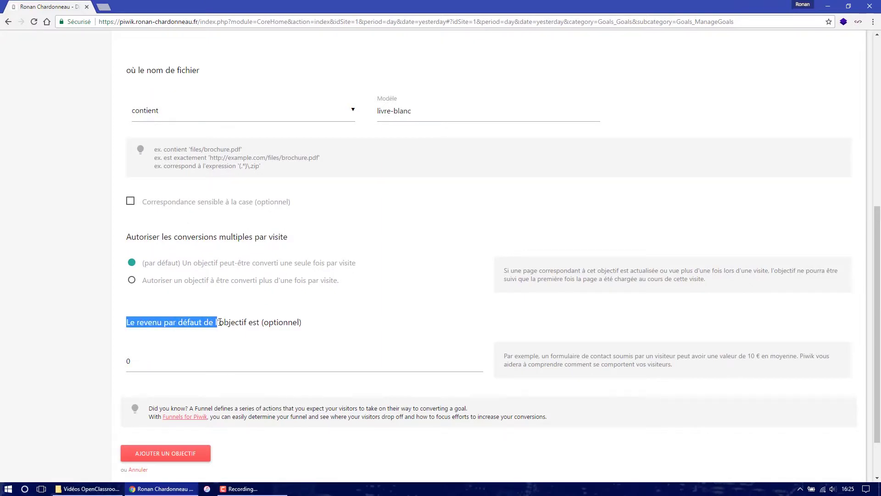
{"action": "left_click", "coordinate": [242, 325]}
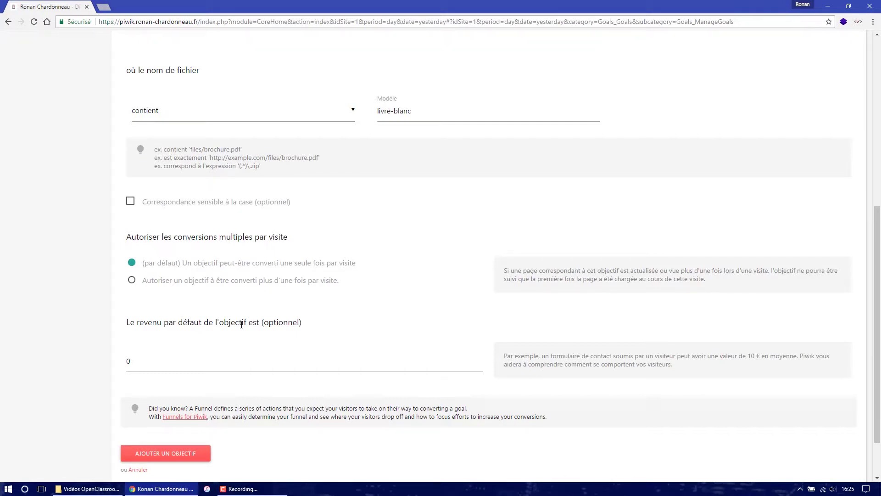
{"action": "double_click", "coordinate": [360, 361]}
{"action": "type", "text": "1"}
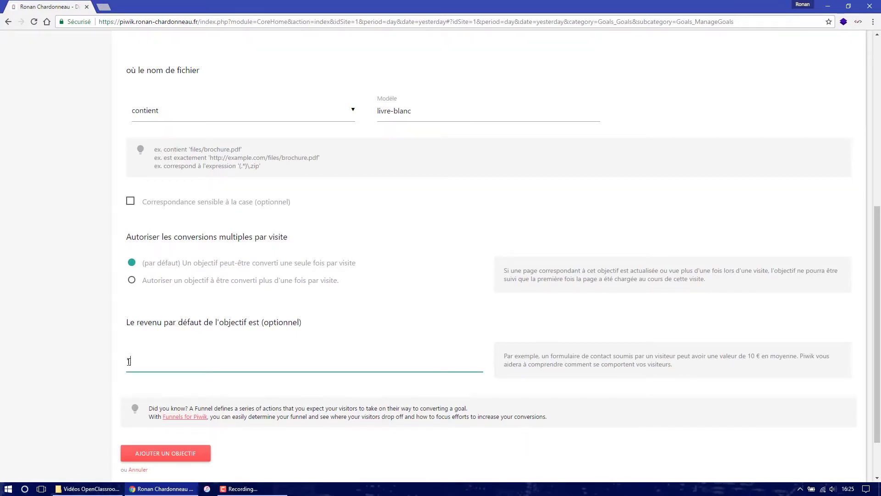
{"action": "left_click", "coordinate": [116, 375]}
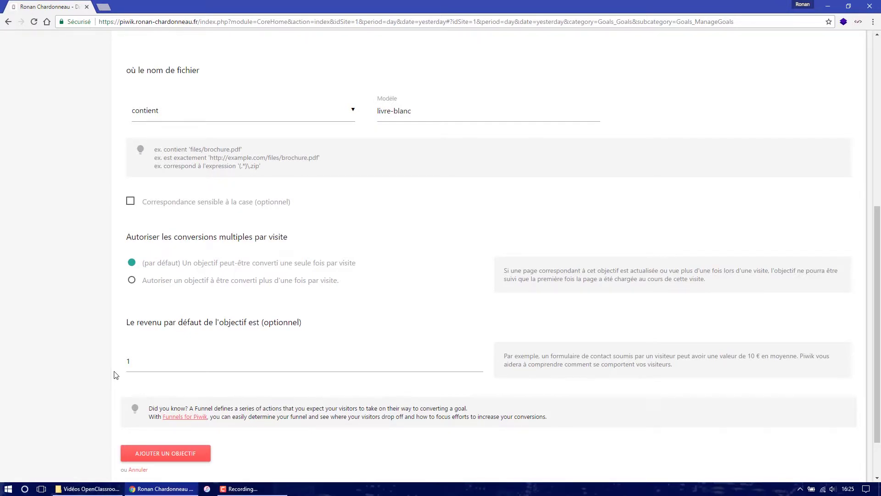
{"action": "scroll", "coordinate": [115, 375], "scroll_direction": "down", "scroll_amount": 2}
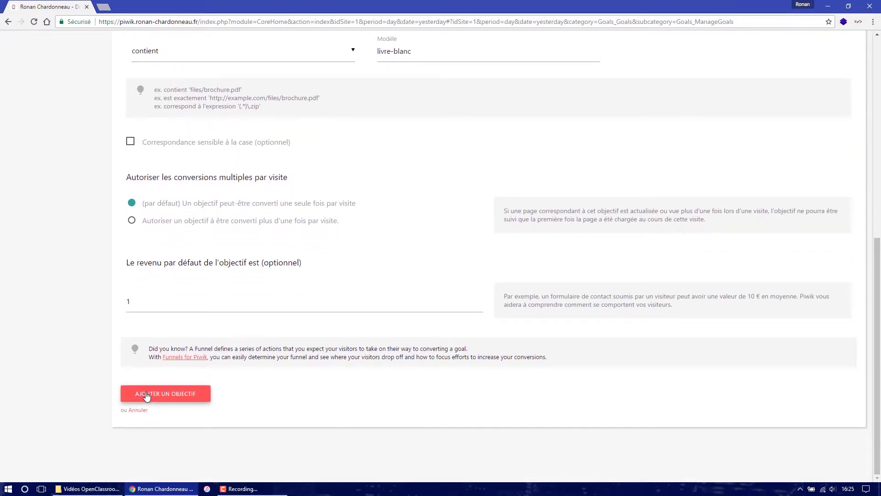
{"action": "left_click", "coordinate": [147, 396]}
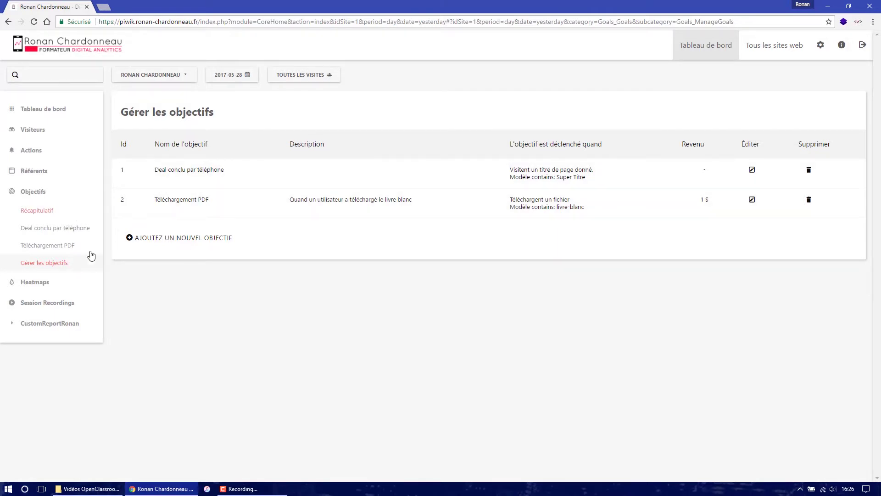
Start another goal named "Vente oreiller" with the description "Un utilisateur a acheté un oreiller"
{"action": "left_click", "coordinate": [173, 238]}
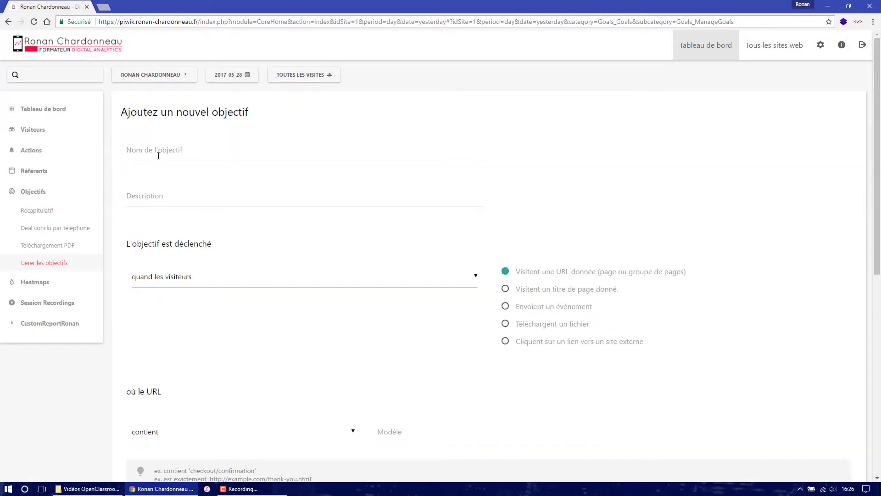
{"action": "left_click", "coordinate": [158, 153]}
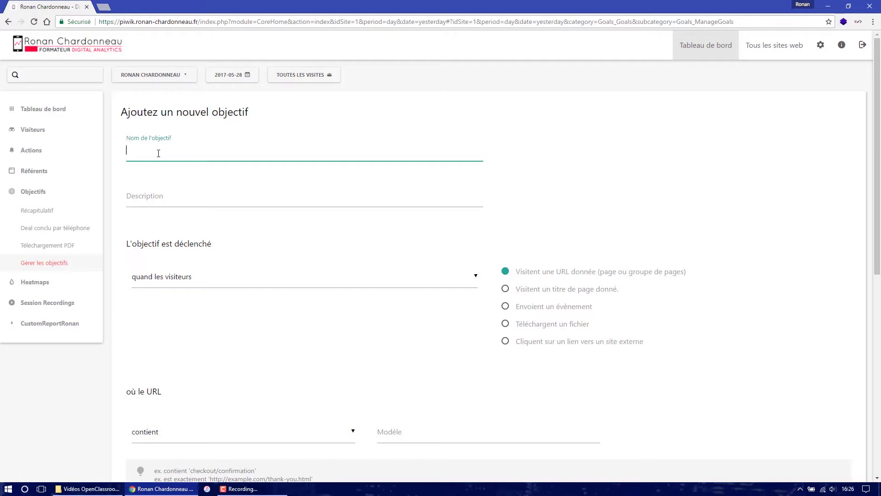
{"action": "type", "text": "Vente oreiller"}
{"action": "key", "text": "Tab"}
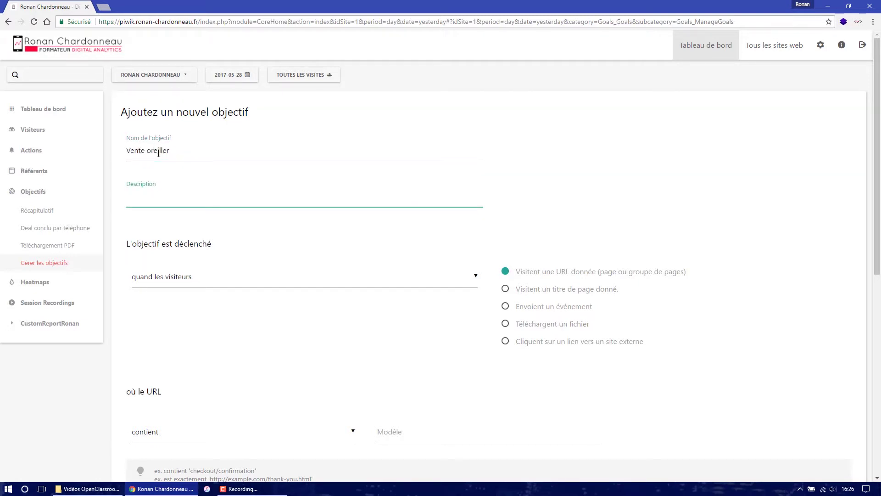
{"action": "type", "text": "Un utilisateur a acheté un oreiller"}
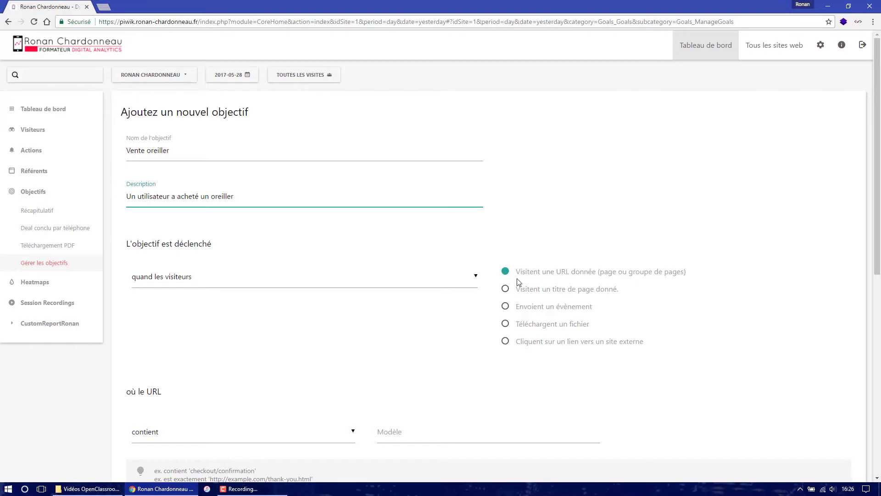
{"action": "scroll", "coordinate": [516, 285], "scroll_direction": "down", "scroll_amount": 4}
{"action": "left_click", "coordinate": [403, 249]}
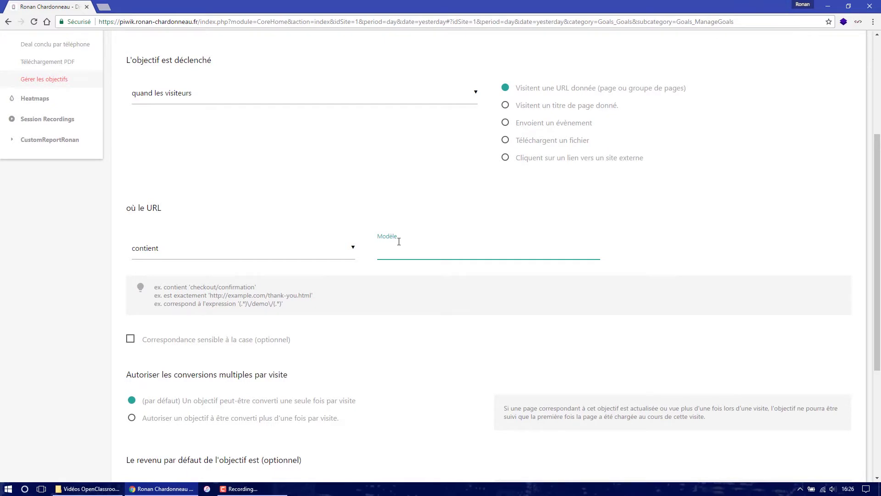
{"action": "type", "text": "ps://mon-site.com/shop/merci"}
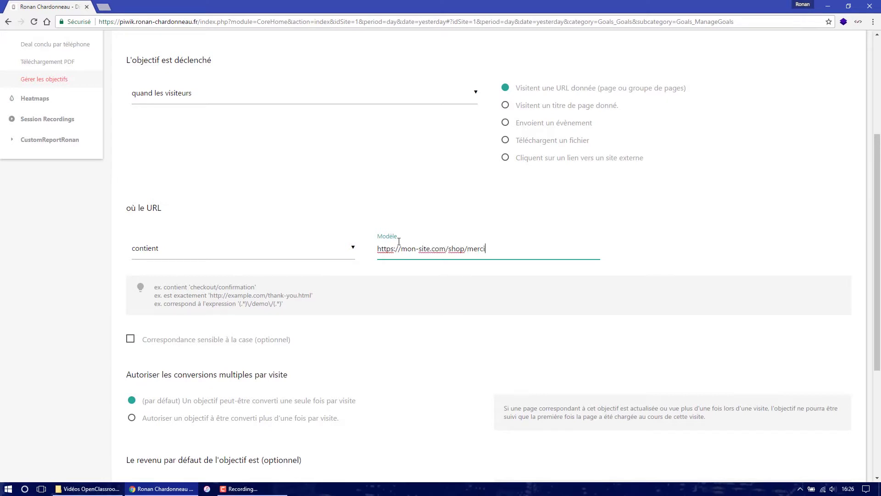
{"action": "type", "text": ".php?"}
Set the pillow sale goal's default revenue to 25 and add the goal
{"action": "scroll", "coordinate": [140, 271], "scroll_direction": "down", "scroll_amount": 2}
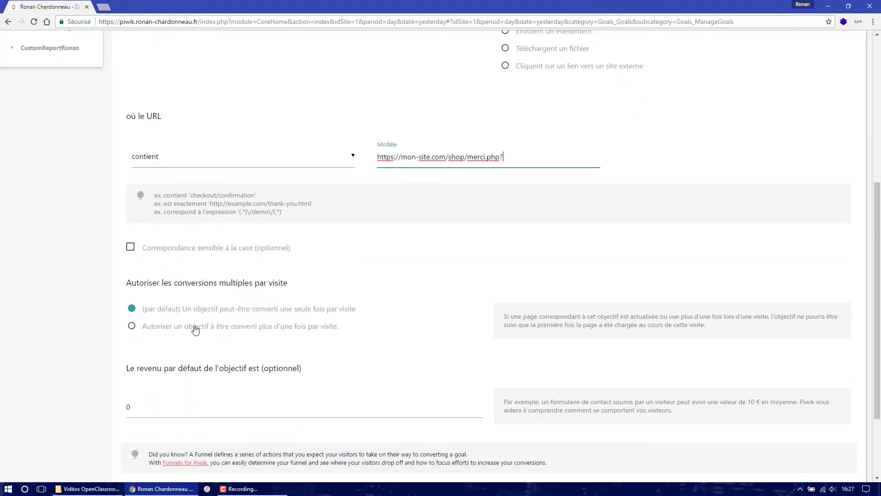
{"action": "scroll", "coordinate": [195, 328], "scroll_direction": "down", "scroll_amount": 2}
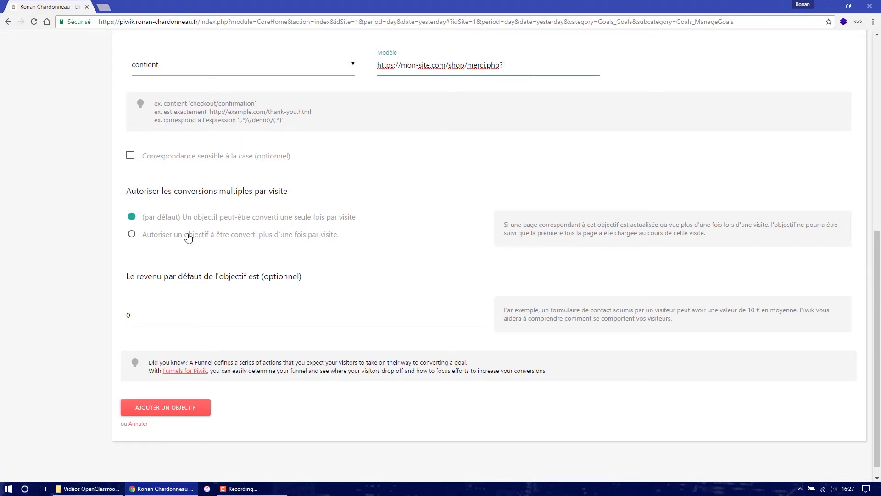
{"action": "left_click_drag", "start_coordinate": [143, 316], "coordinate": [112, 315]}
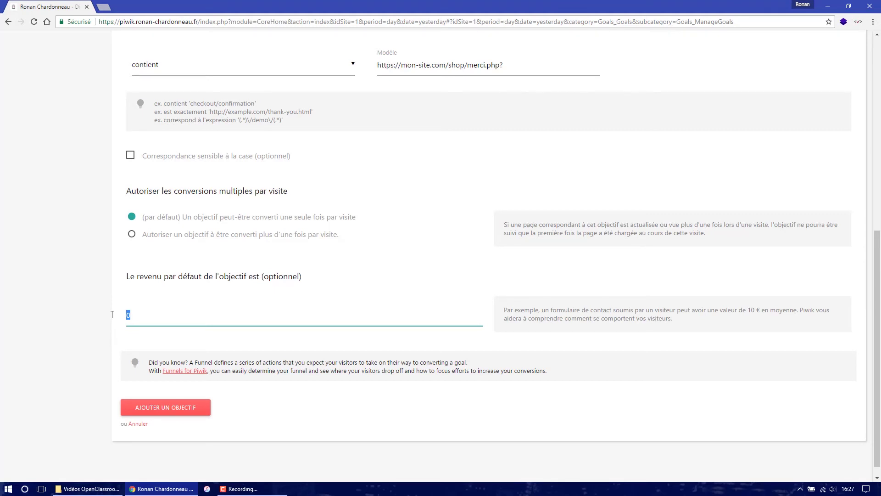
{"action": "type", "text": "25"}
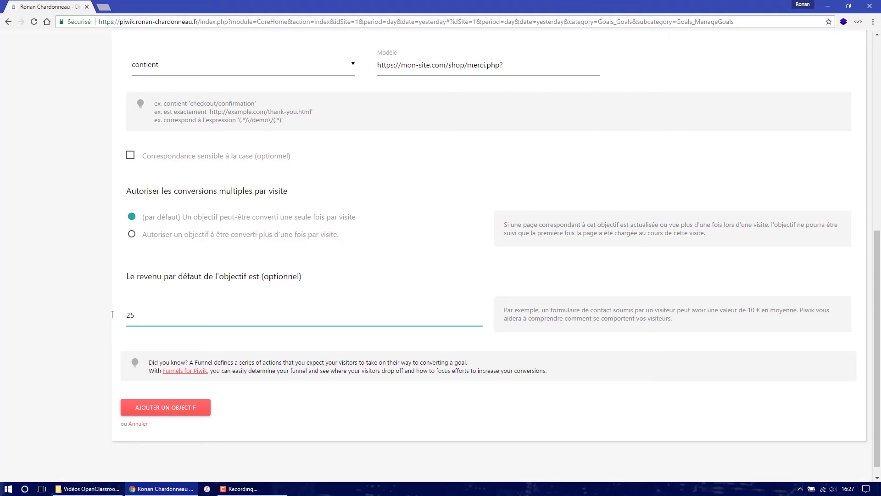
{"action": "left_click", "coordinate": [150, 404]}
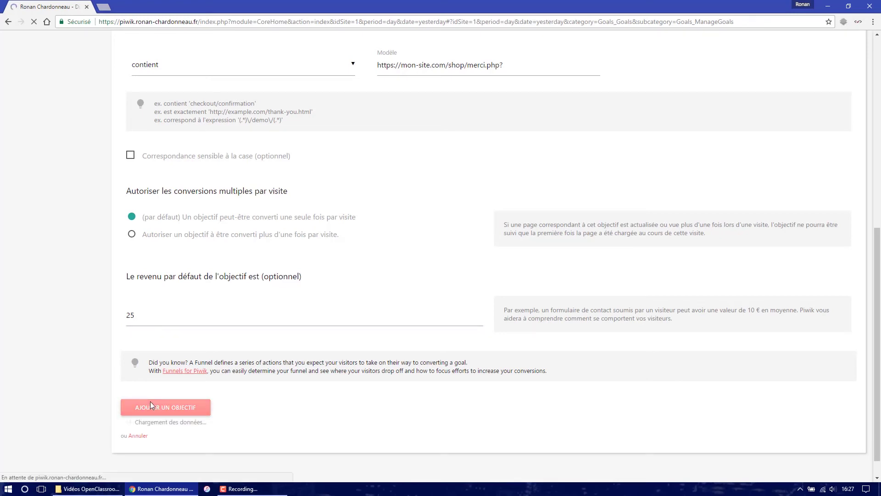